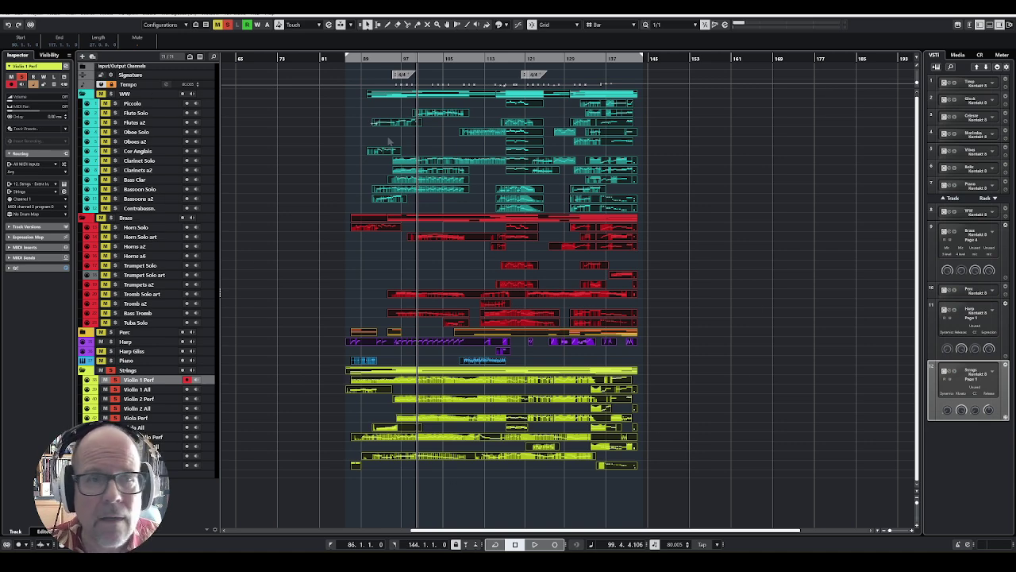
Show the Scores menu in Cubase Pro 13's menu bar
click(96, 16)
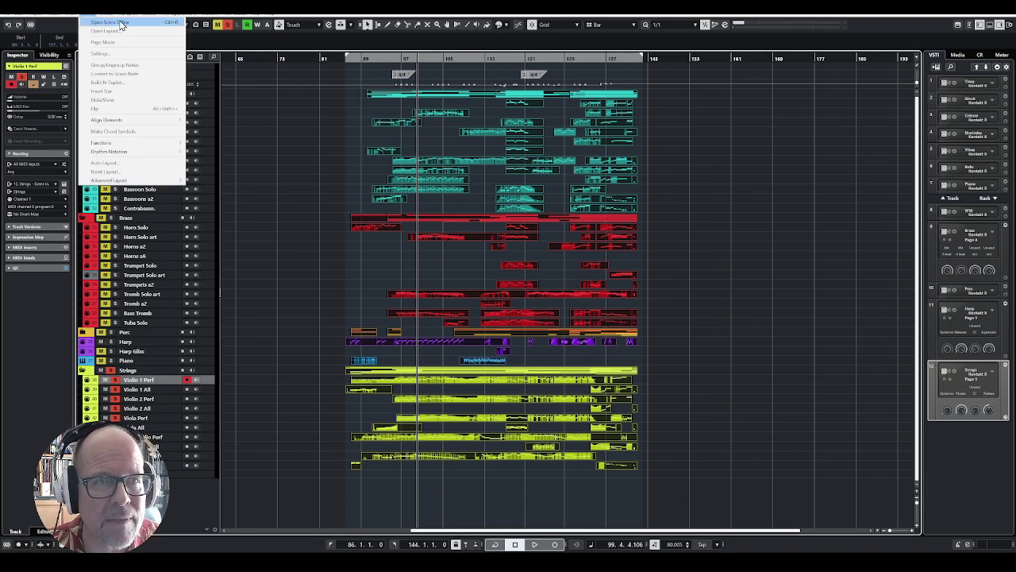
Launch Scores > Open Score Editor, reposition its window, and scroll the woodwind staves horizontally
click(122, 25)
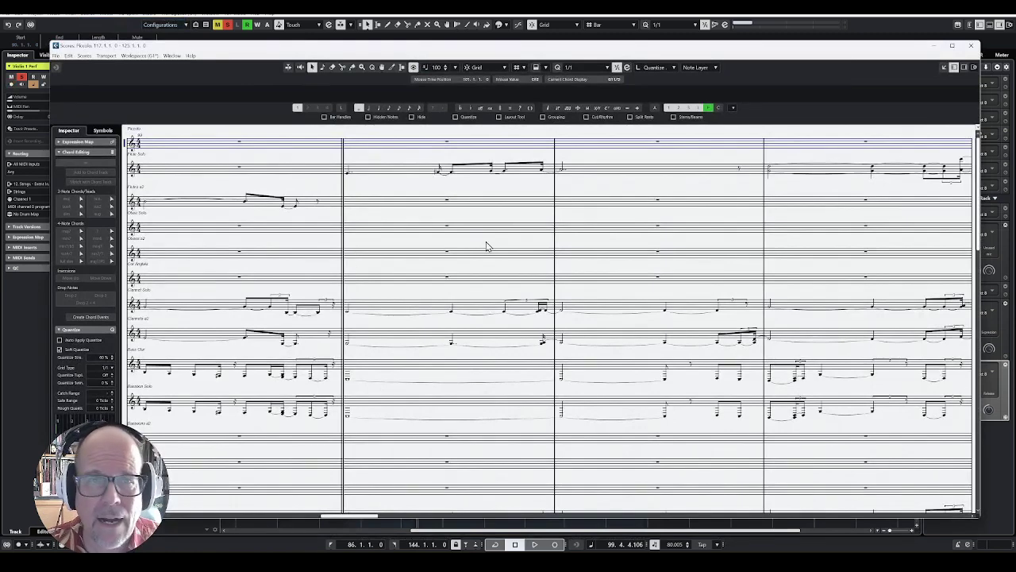
mouse_move(657, 51)
mouse_down()
mouse_move(664, 37)
mouse_move(651, 38)
mouse_up()
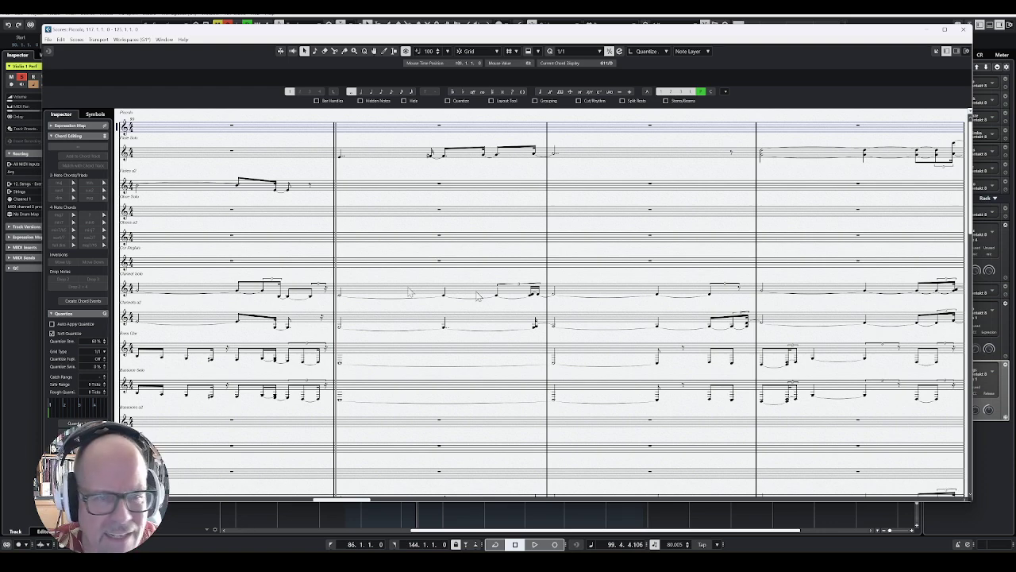
click(291, 503)
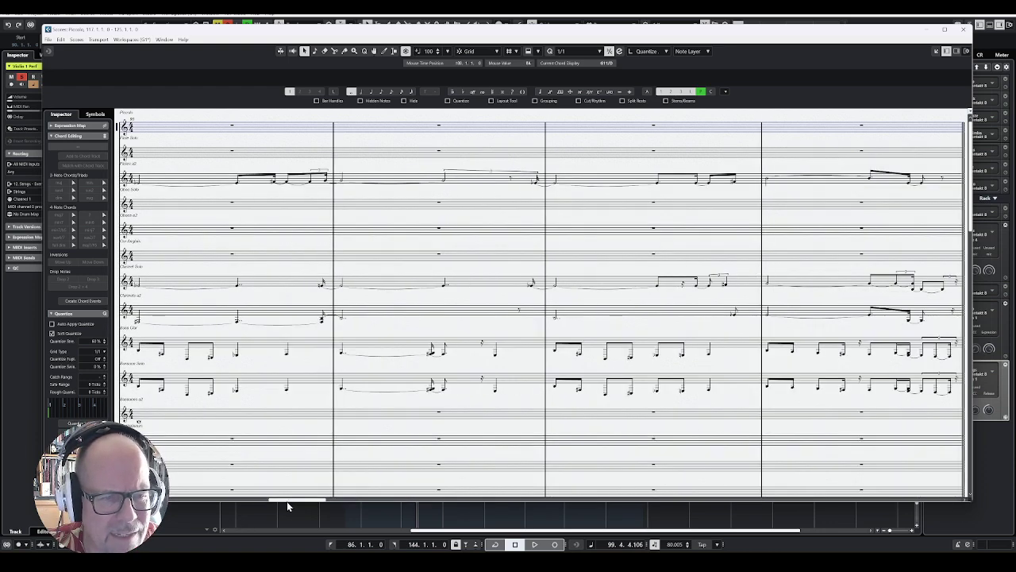
drag(286, 501, 322, 500)
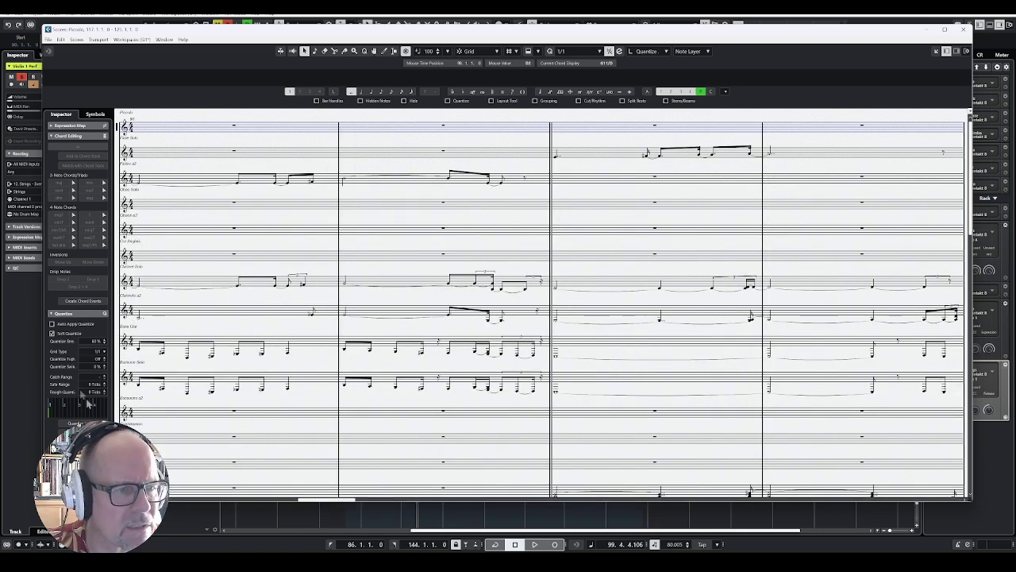
Switch the Inspector to Symbols and expand Keys, Clefs, Time Signatures and Expression Map
click(95, 114)
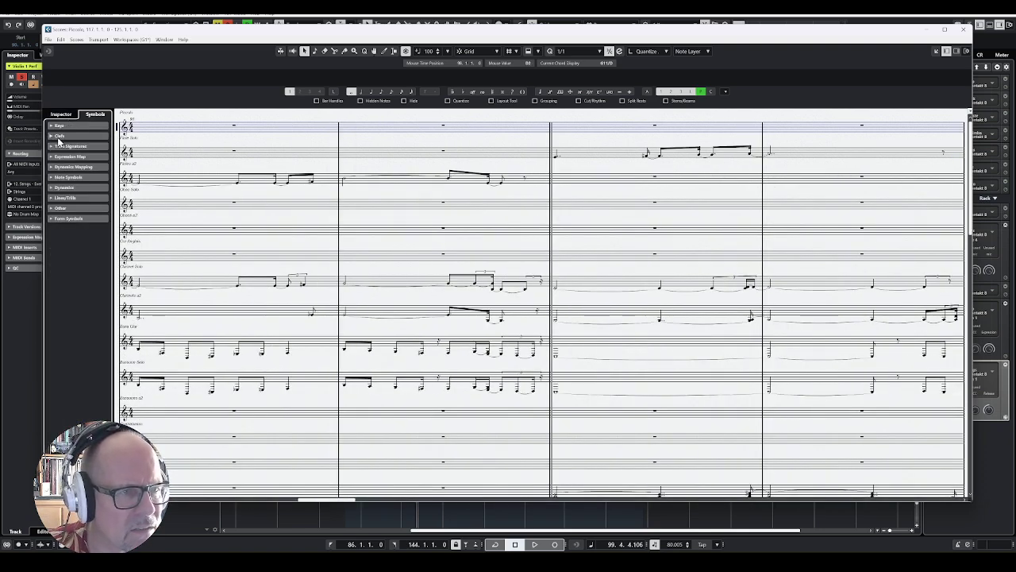
click(53, 126)
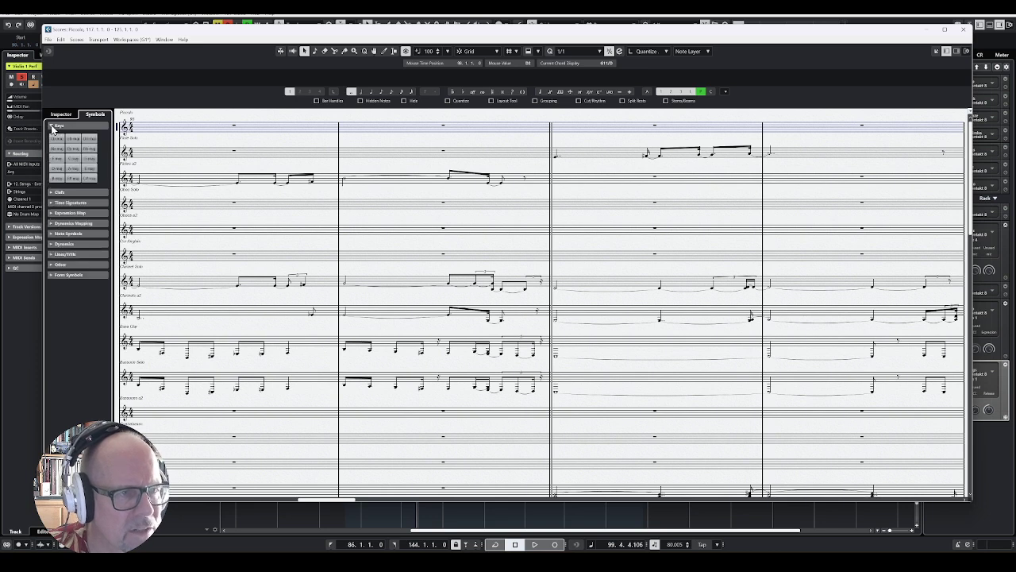
click(51, 193)
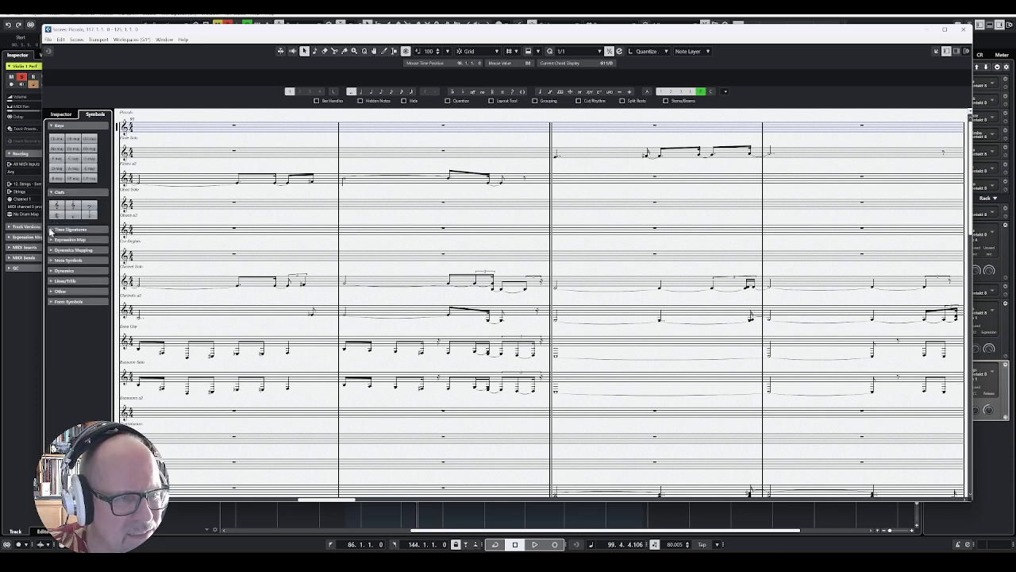
click(53, 230)
click(53, 267)
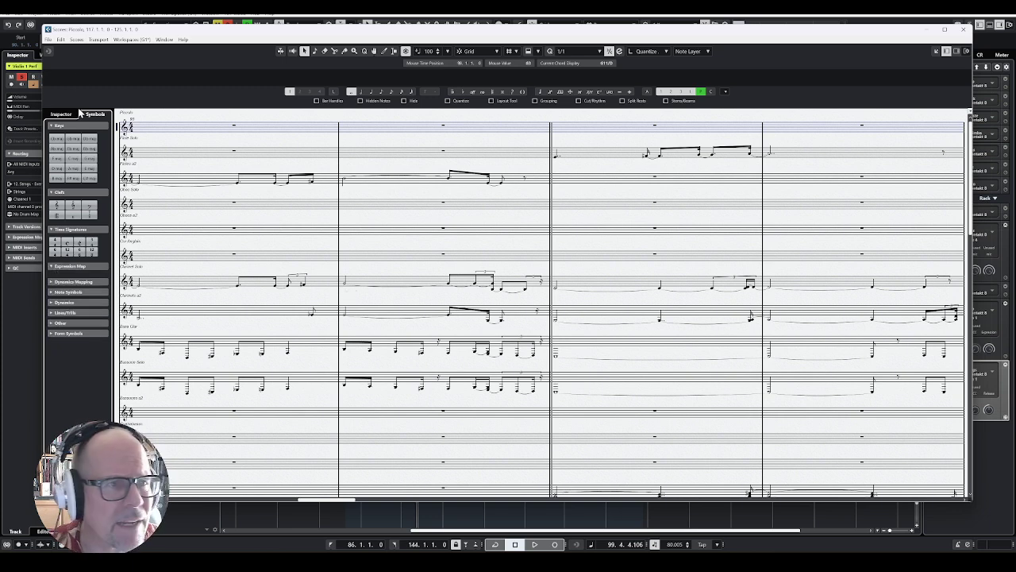
Browse the File > Export options without exporting, then scroll the score to the right
click(49, 39)
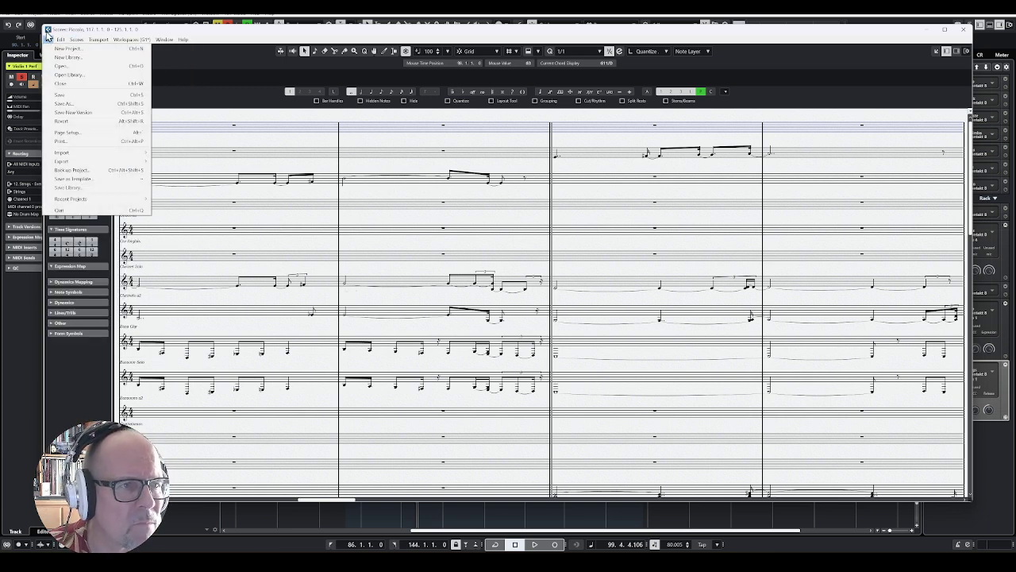
mouse_move(64, 164)
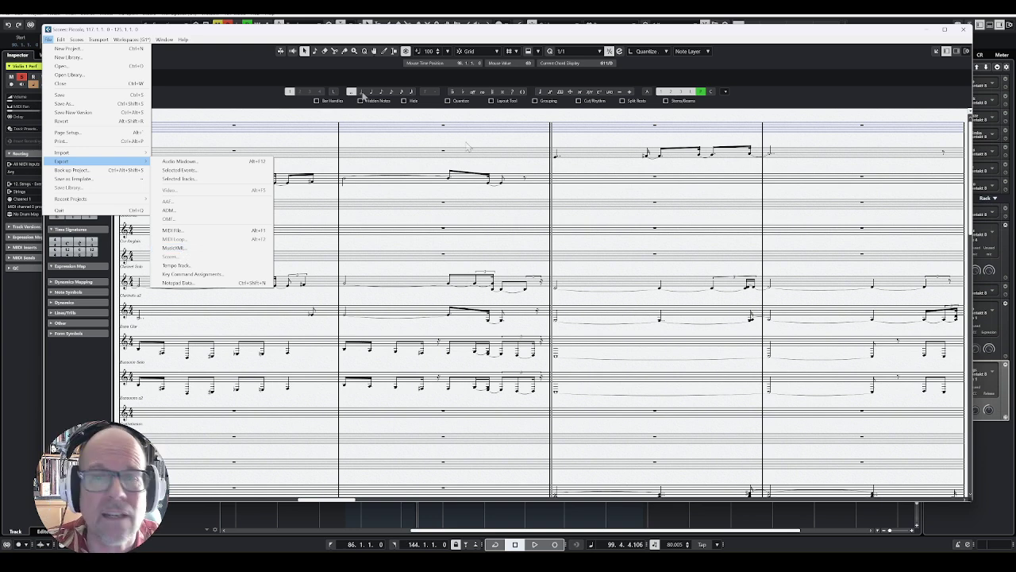
click(380, 237)
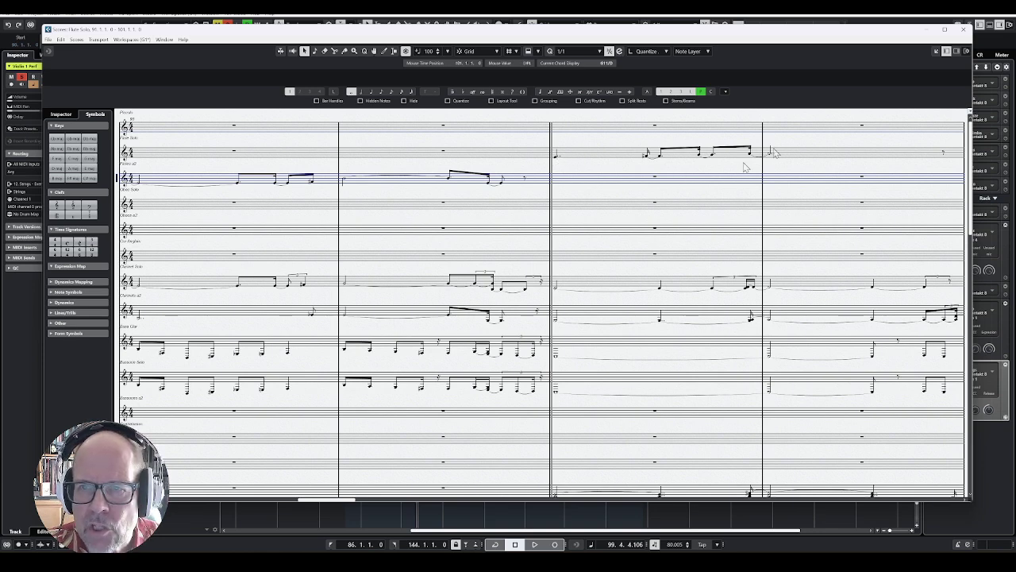
drag(329, 500, 599, 505)
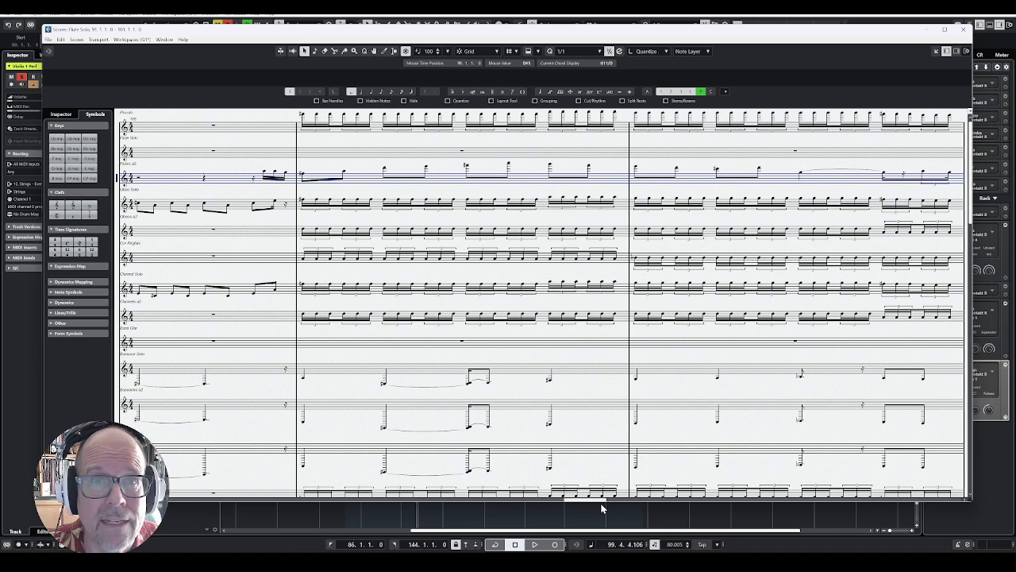
Scroll through the score horizontally and vertically, then close the Score Editor with Ctrl+W
drag(598, 508, 655, 506)
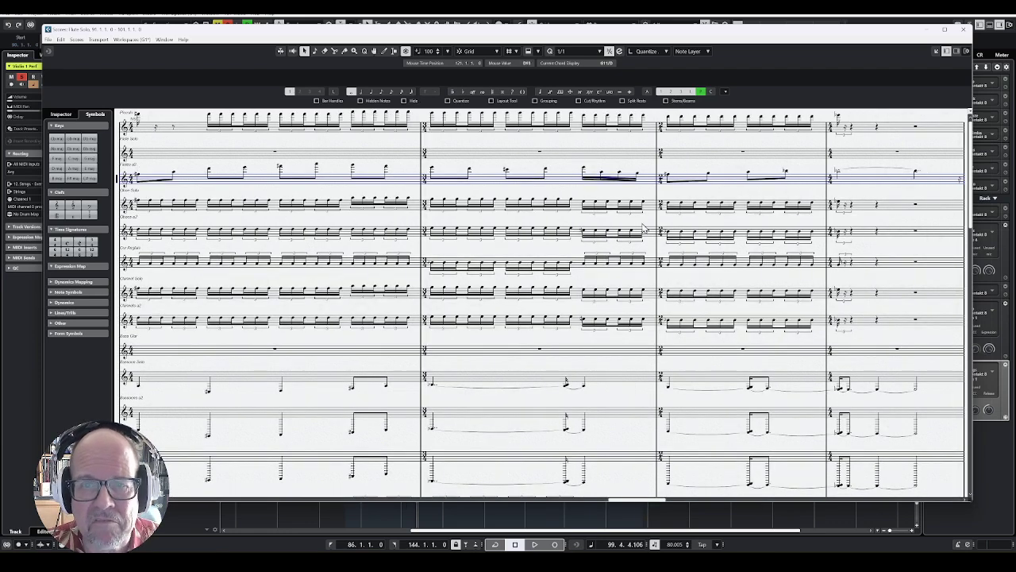
scroll(468, 213, down, 1)
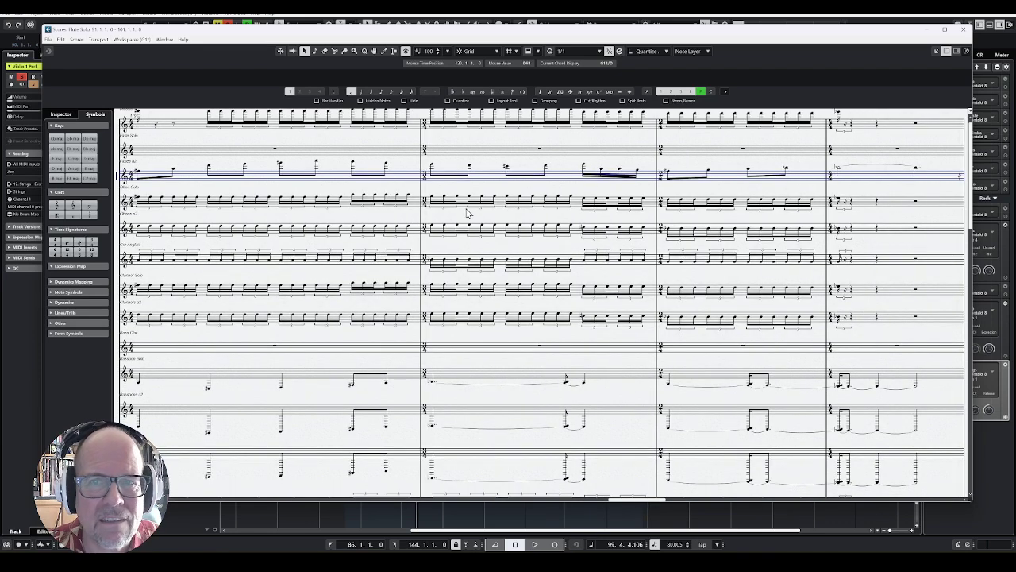
scroll(555, 357, down, 3)
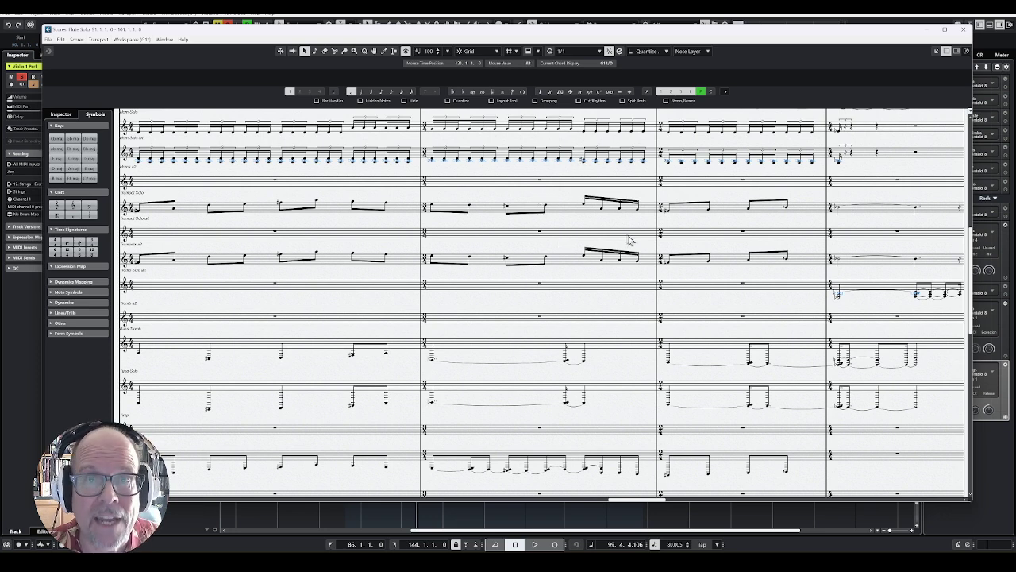
key(ctrl+w)
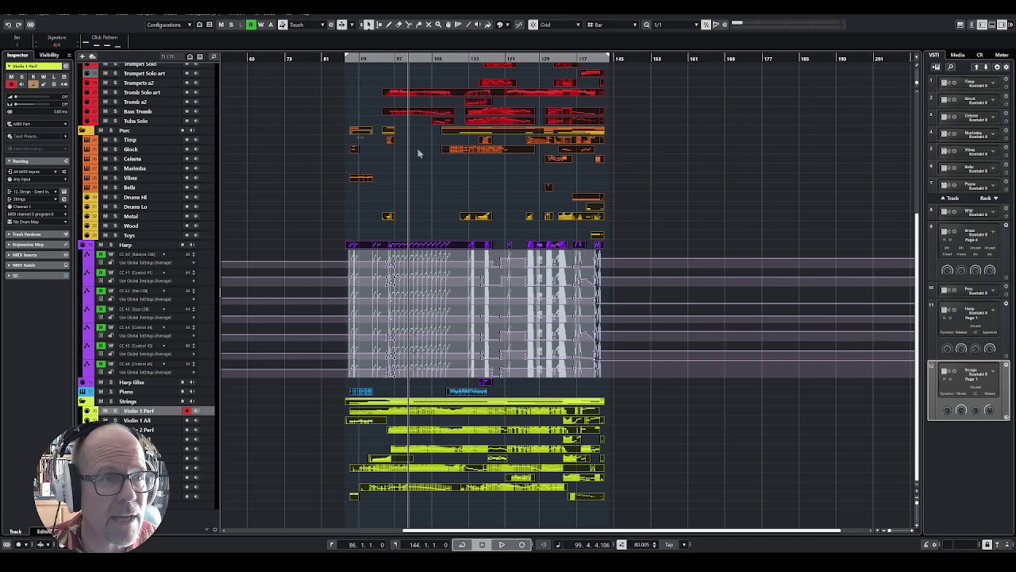
Choose Scores > Open Score Editor in Cubase Pro 14
click(107, 15)
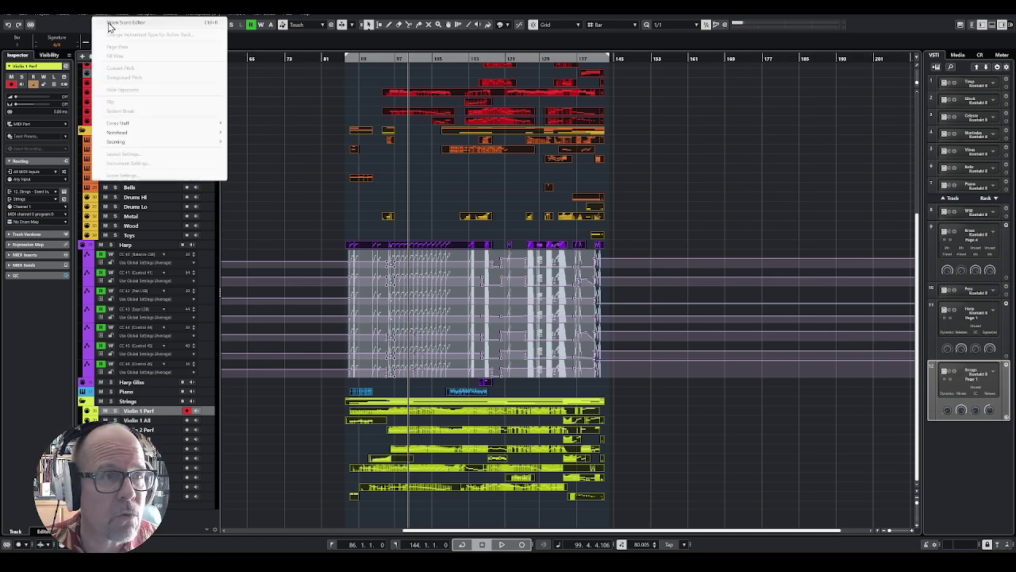
click(119, 23)
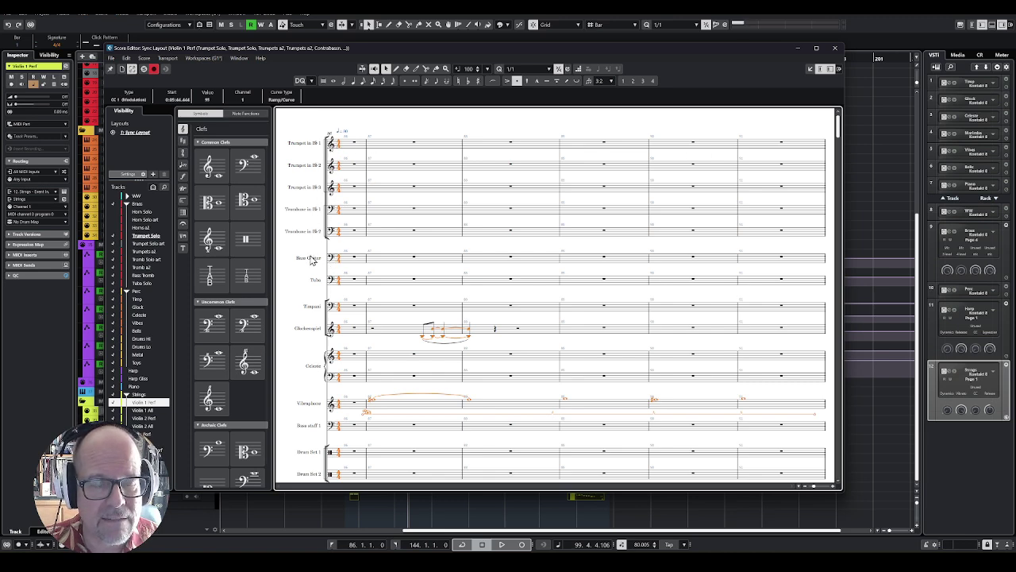
Scroll the score, then step through Time Signatures and Dynamics to the Ornaments symbol palette
scroll(463, 351, down, 10)
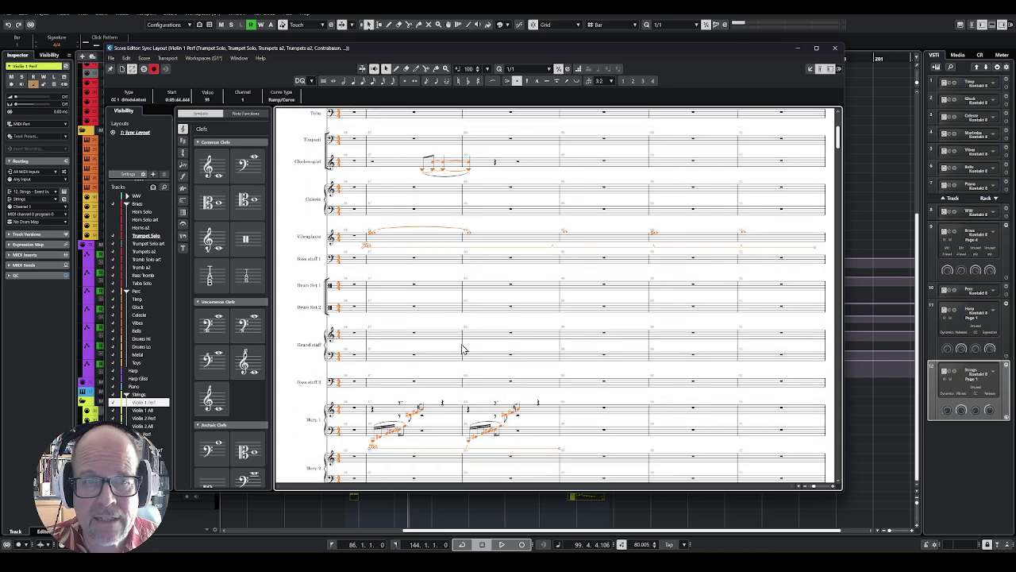
scroll(464, 347, down, 10)
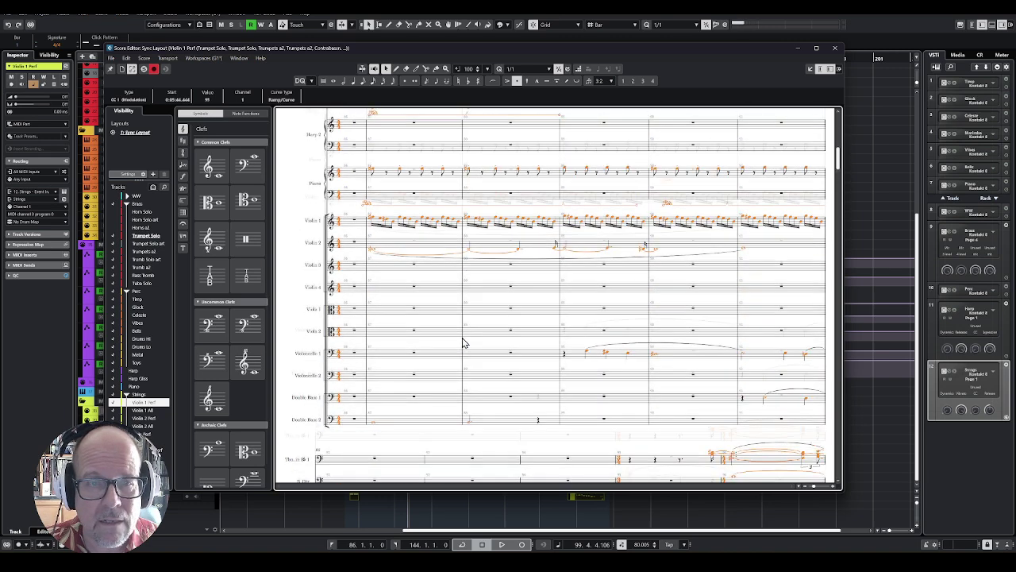
scroll(514, 332, down, 2)
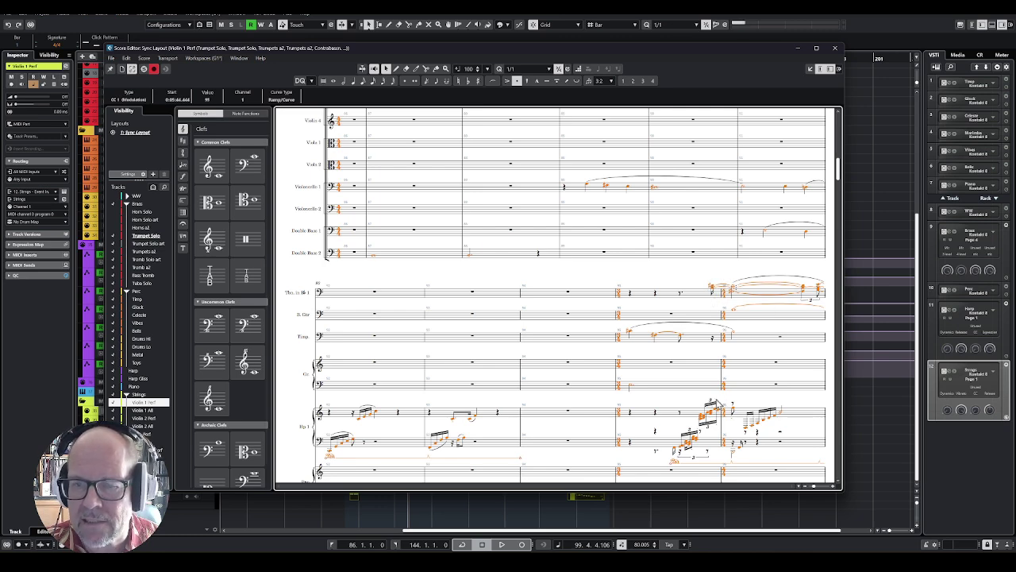
click(181, 155)
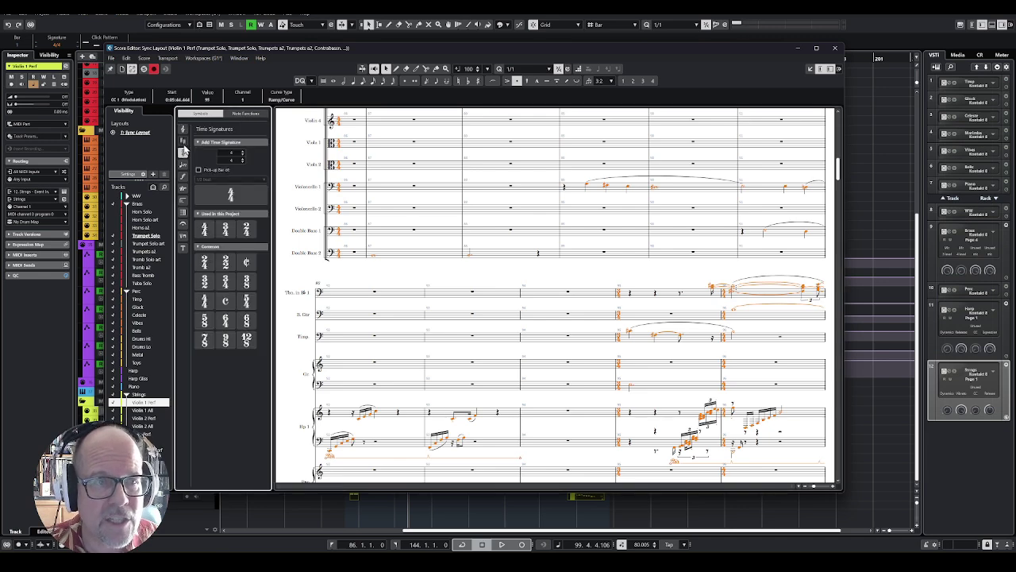
click(182, 141)
click(182, 176)
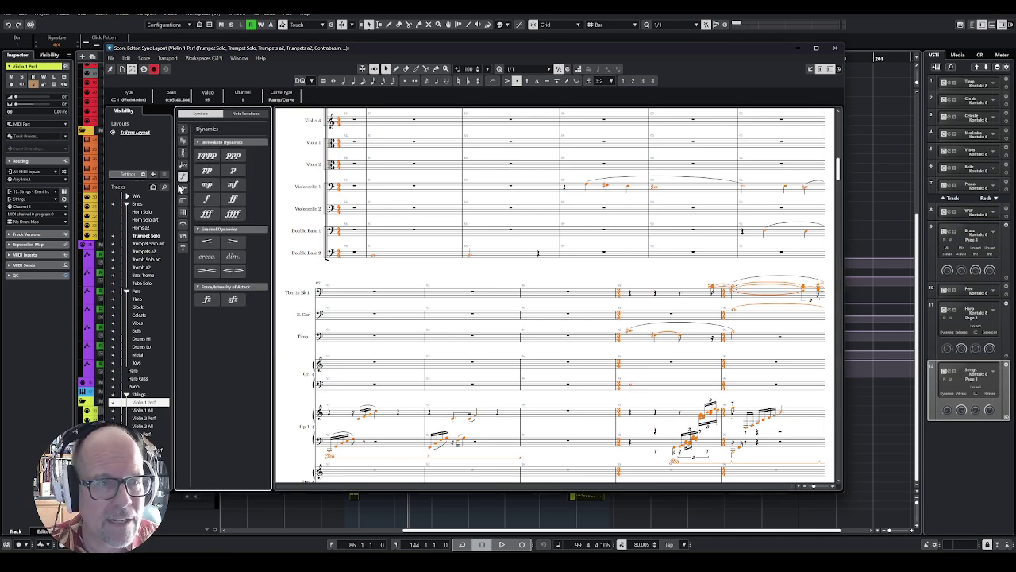
click(181, 188)
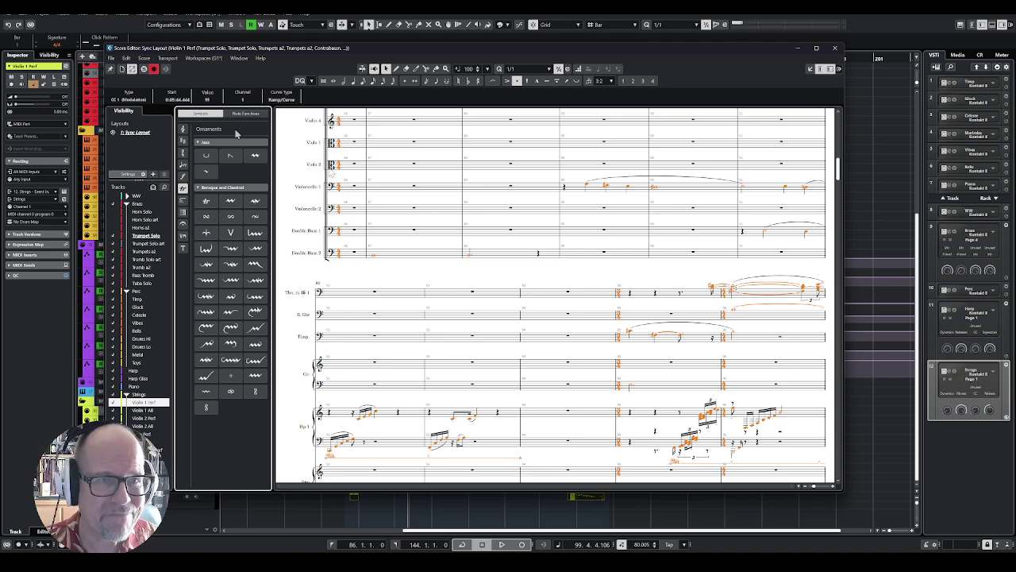
Export via File > Export > Dorico Project, saving over the existing test.dorico
click(112, 59)
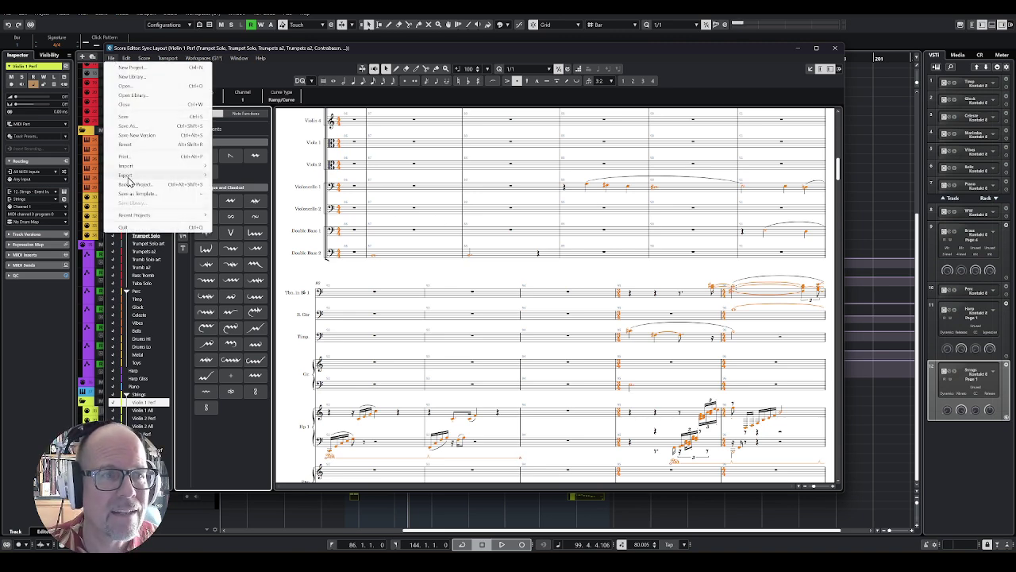
mouse_move(126, 177)
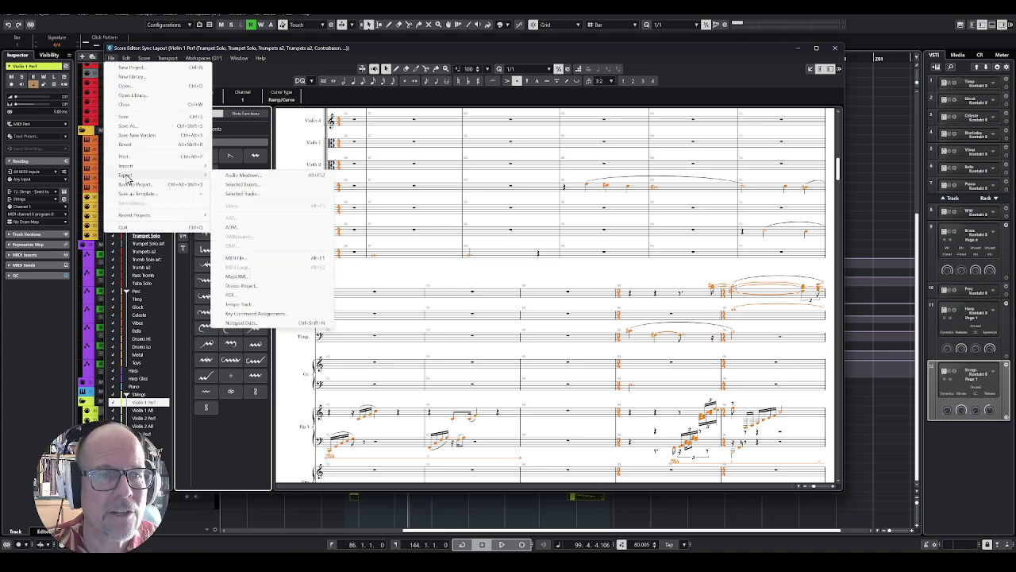
click(235, 286)
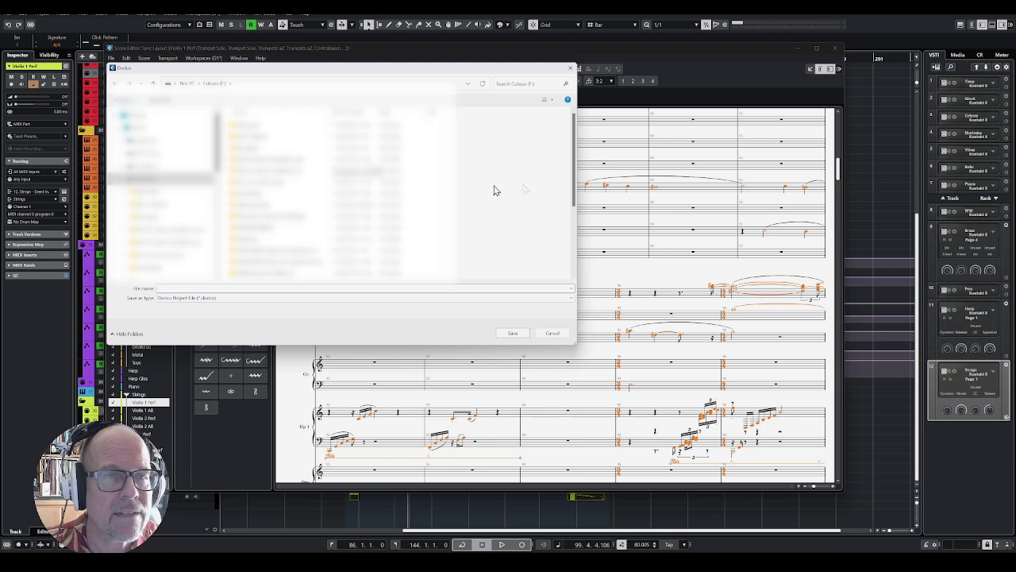
scroll(491, 195, down, 5)
click(258, 275)
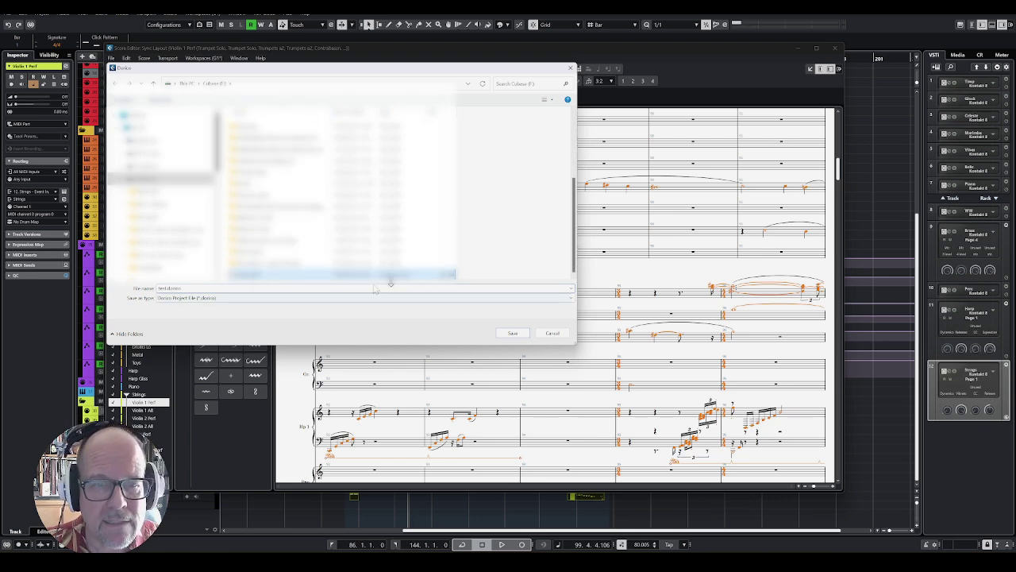
click(512, 334)
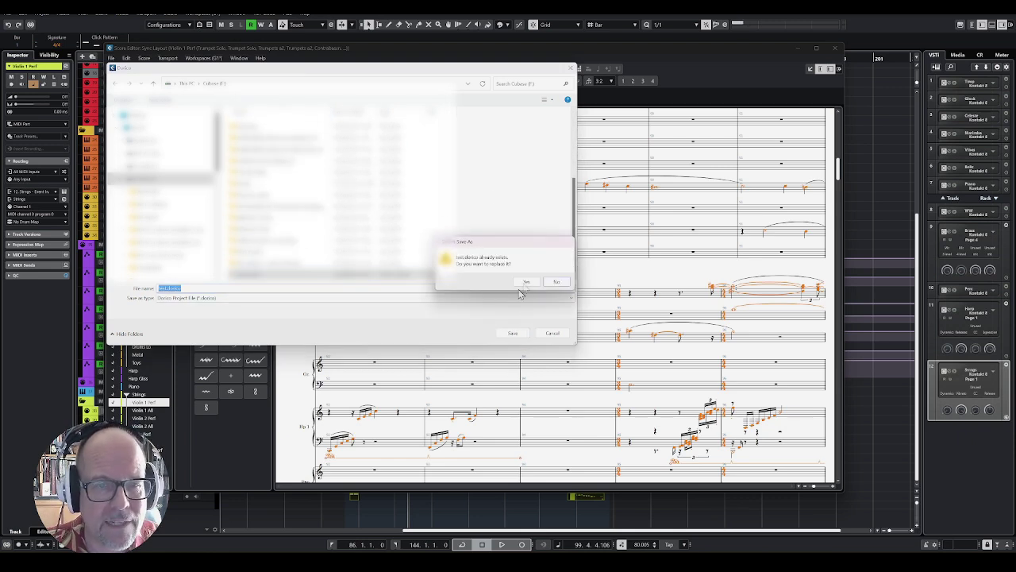
click(531, 287)
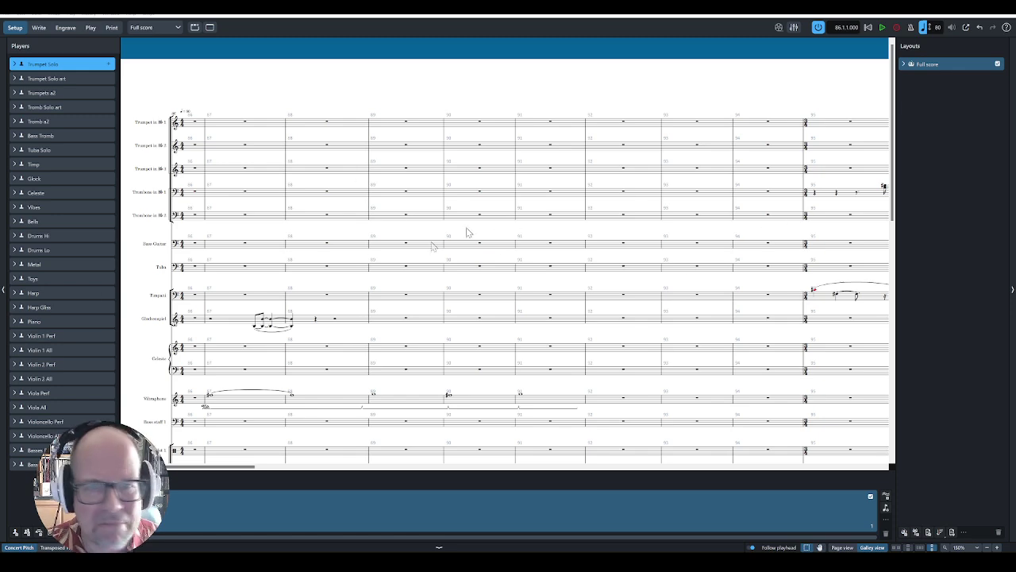
Hide the lower zone and scroll down through the galley-view full score
click(438, 546)
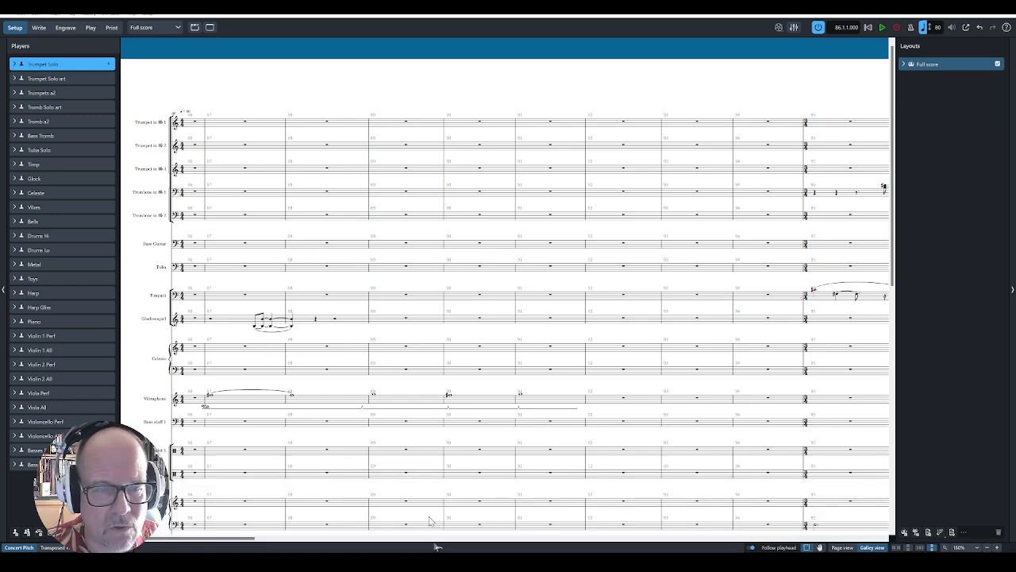
scroll(325, 288, down, 2)
scroll(325, 287, down, 1)
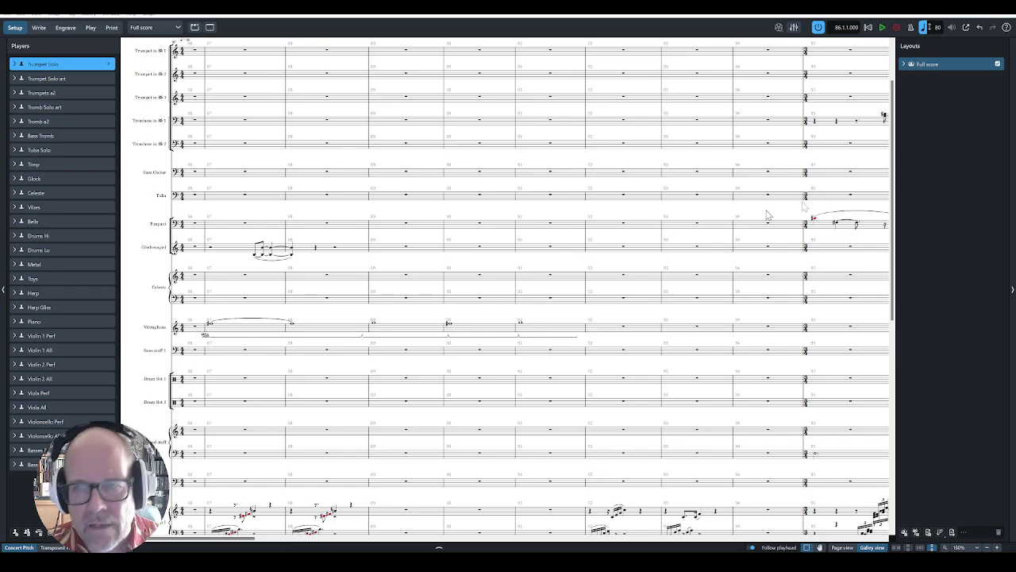
scroll(532, 332, down, 4)
scroll(405, 459, down, 7)
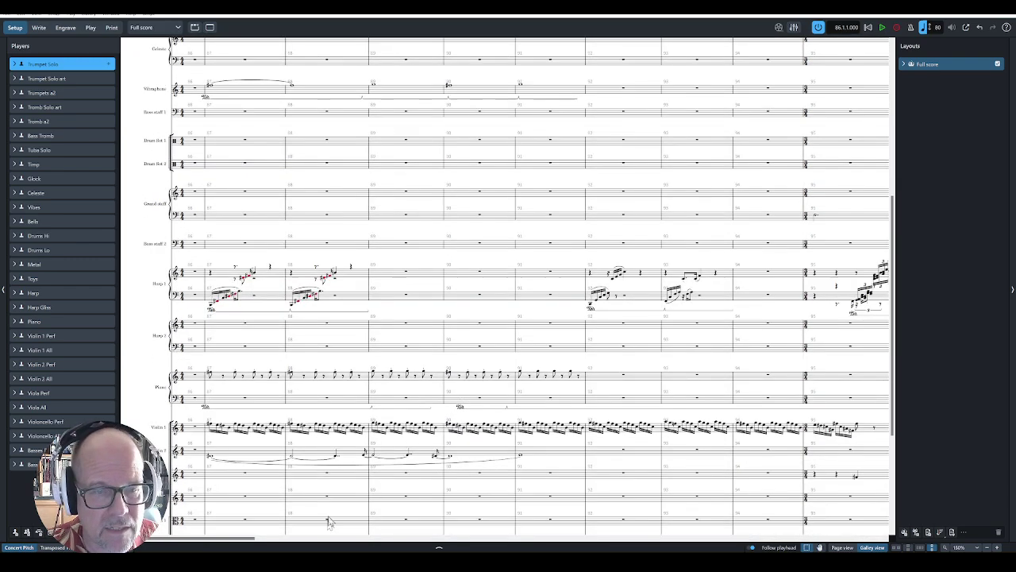
drag(223, 539, 329, 541)
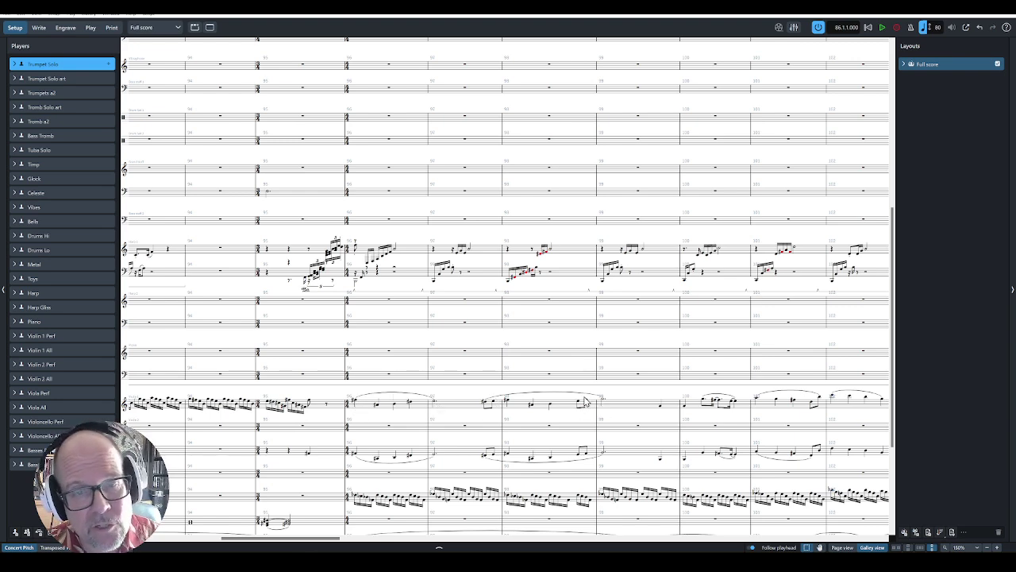
scroll(636, 439, down, 1)
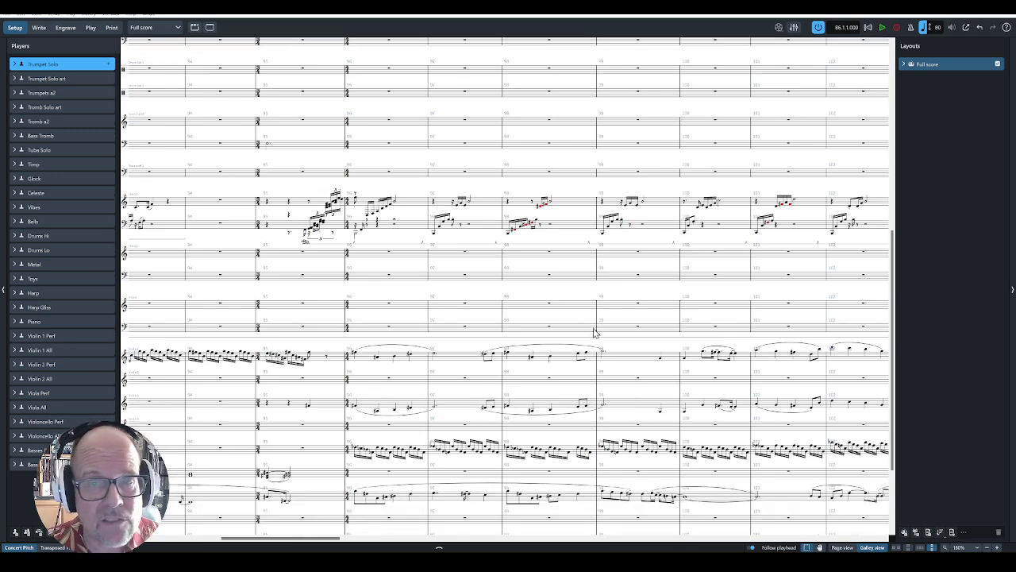
scroll(486, 361, down, 3)
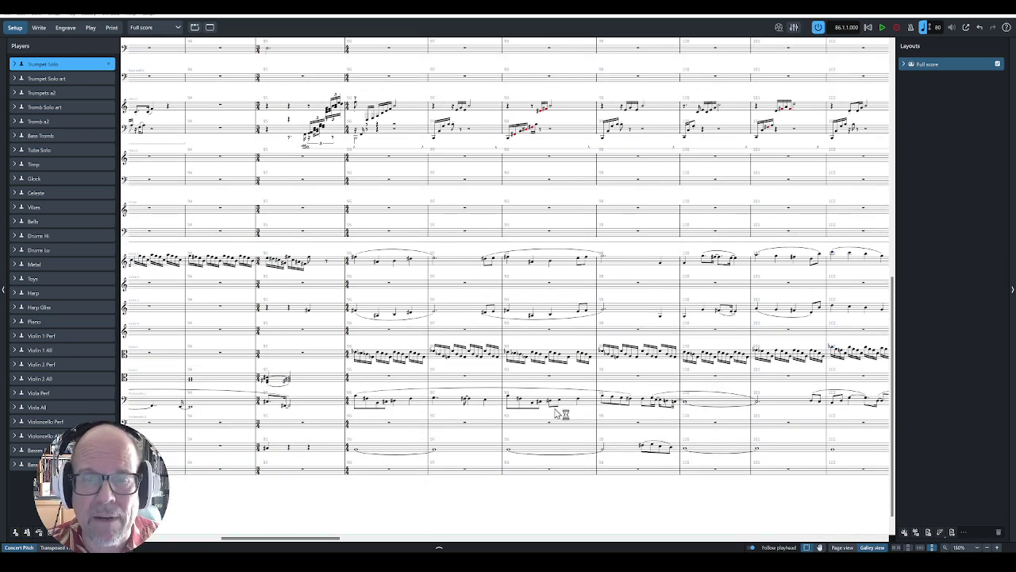
Scroll further through the brass, piano and string staves, then return to the top of the score
scroll(421, 368, up, 3)
scroll(560, 315, up, 10)
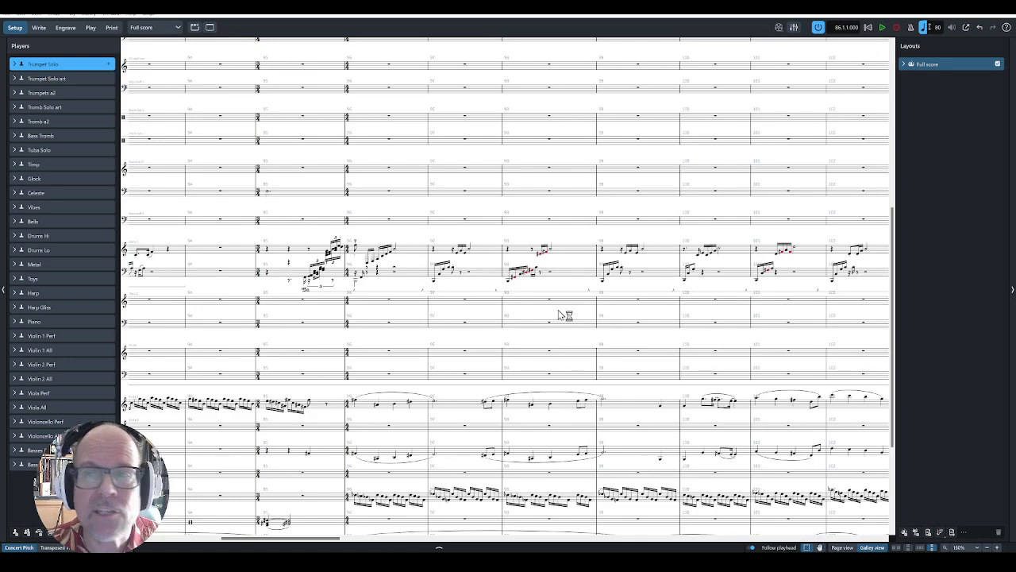
scroll(561, 302, down, 2)
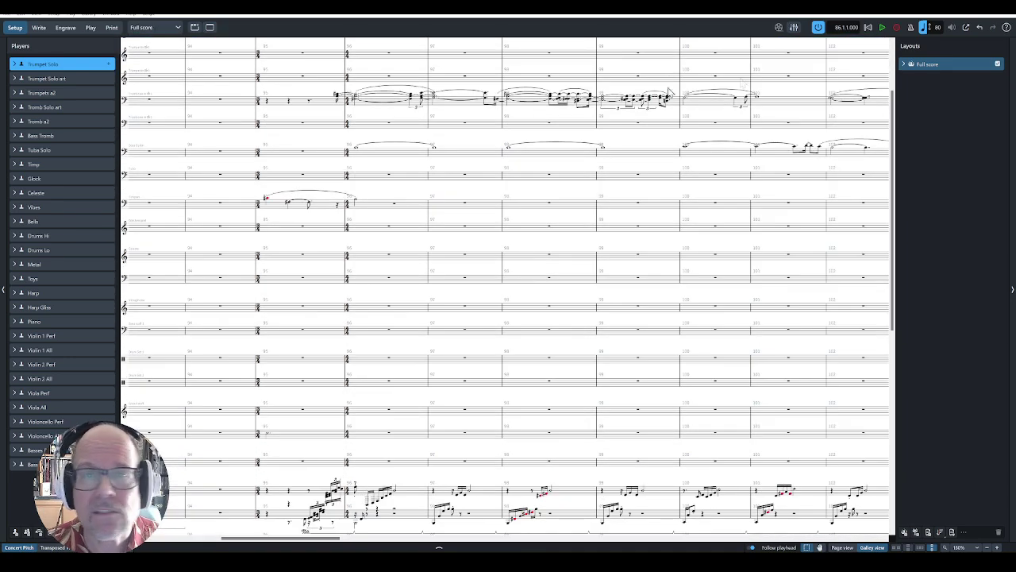
scroll(579, 288, down, 2)
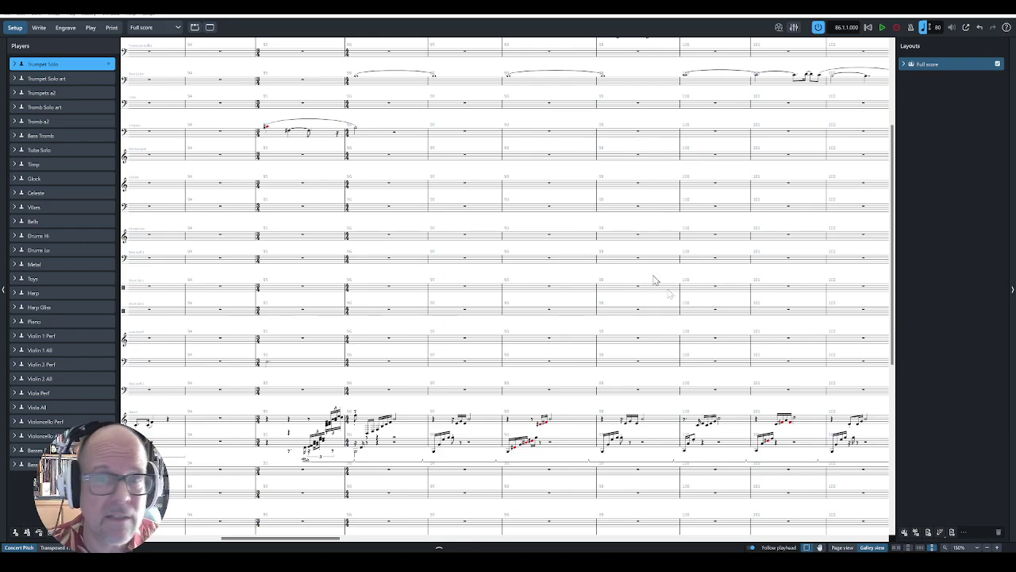
scroll(656, 282, down, 2)
click(893, 54)
drag(893, 51, 878, 277)
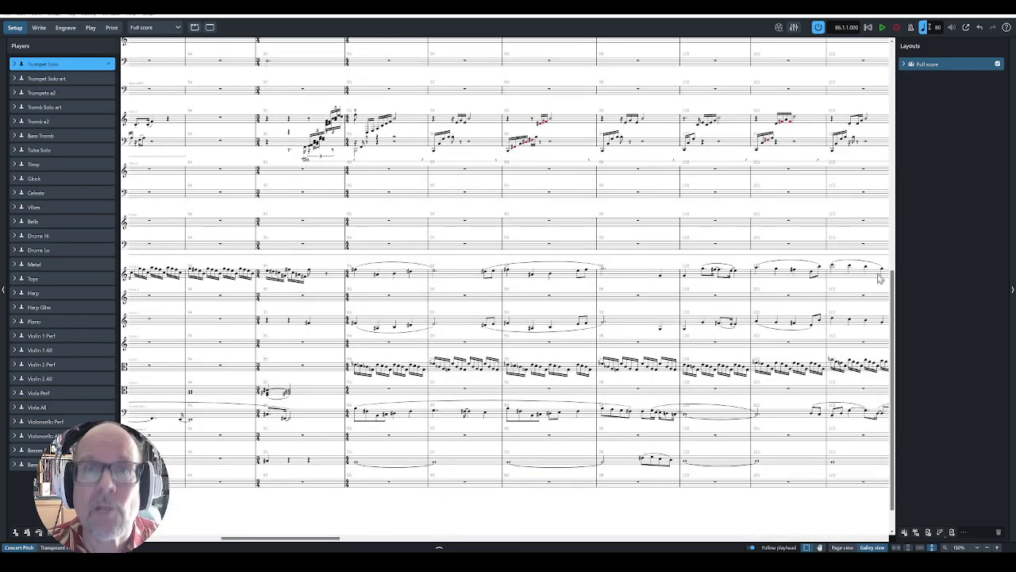
scroll(878, 277, up, 14)
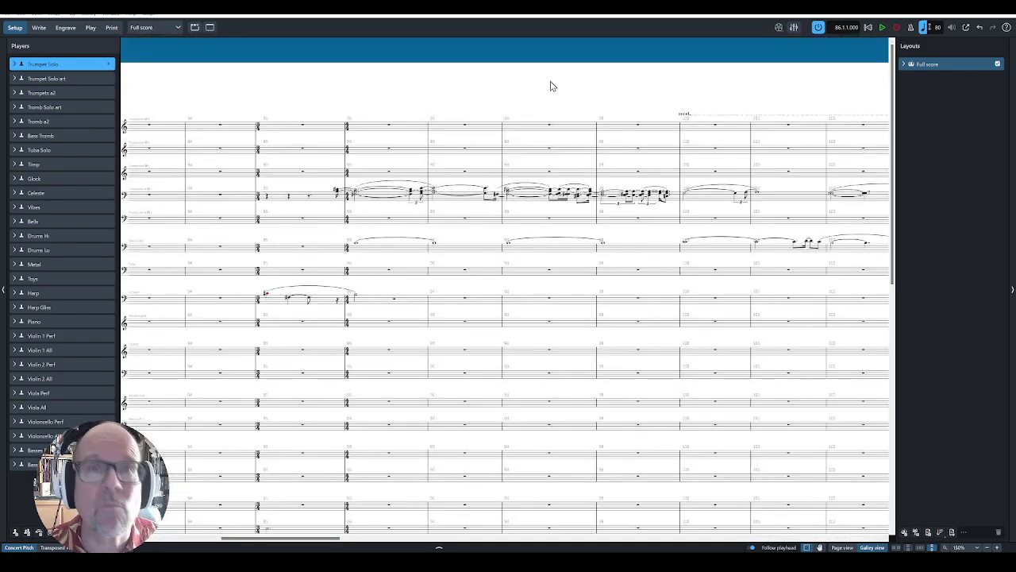